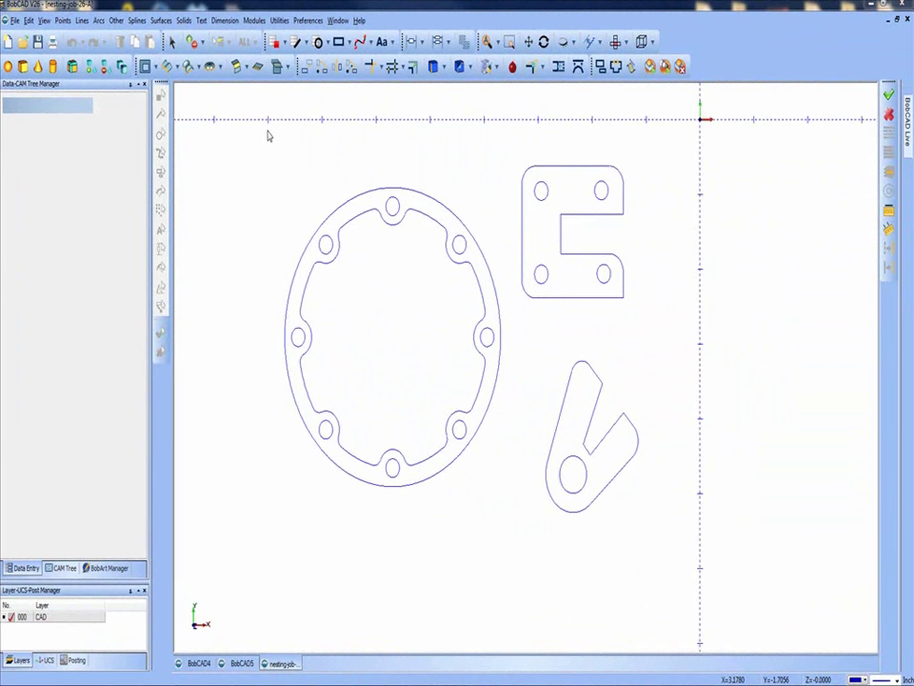
# - Show the CAM Tree and select its CAM Defaults node
pyautogui.click(65, 568)
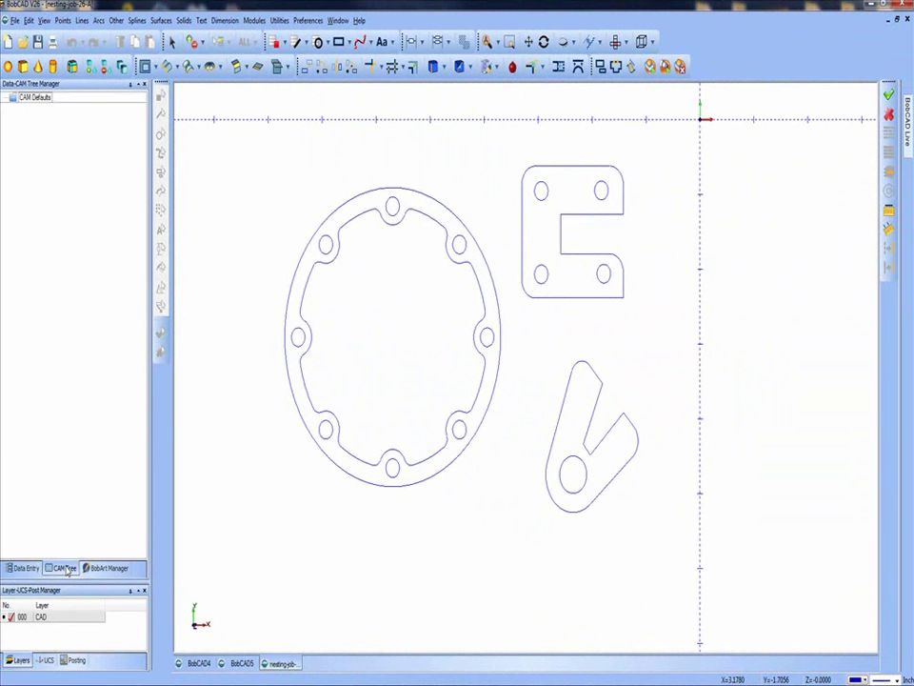
pyautogui.click(31, 99)
# - Create a new Nesting job on the BC_3x_Waterjet machine and launch the Nesting Wizard
pyautogui.rightClick(32, 103)
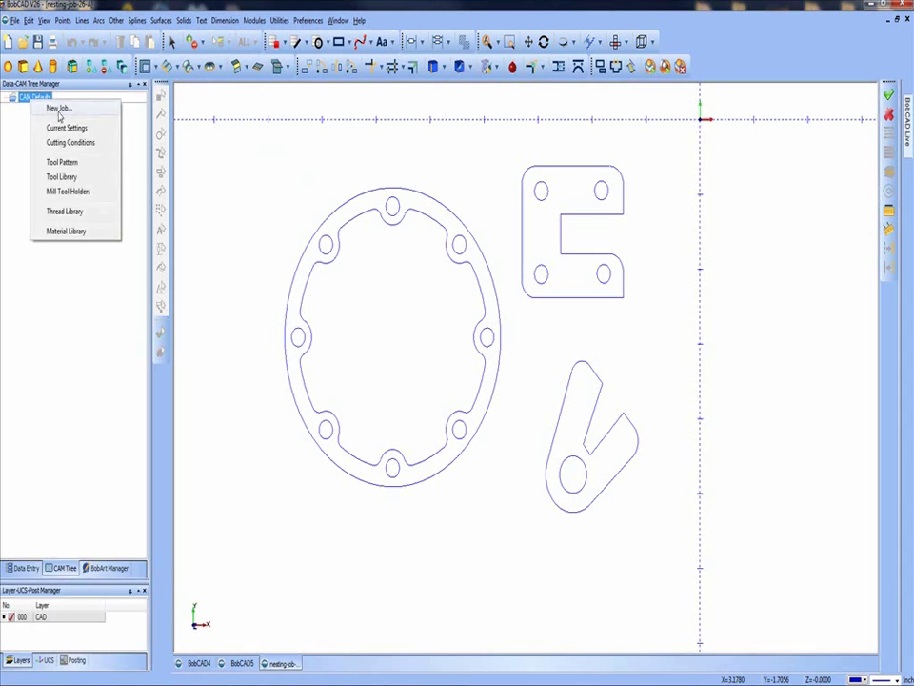
pyautogui.click(57, 109)
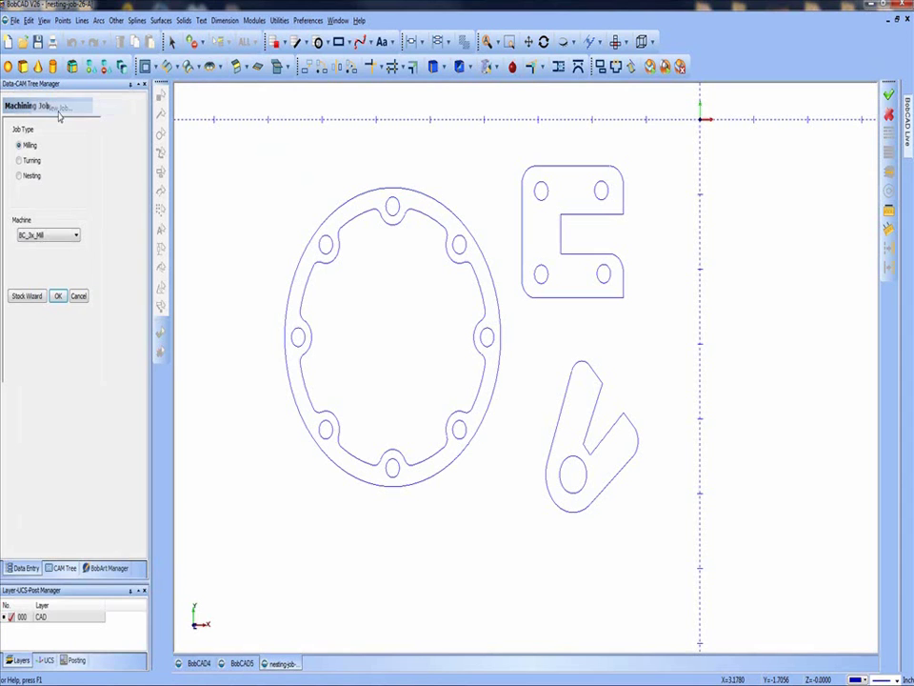
pyautogui.click(19, 178)
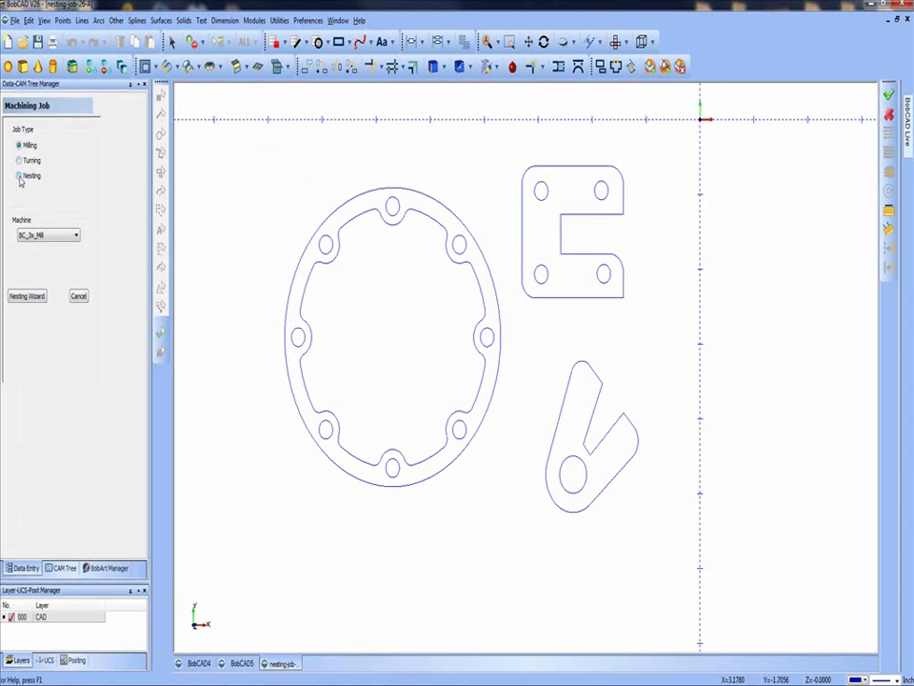
pyautogui.click(76, 236)
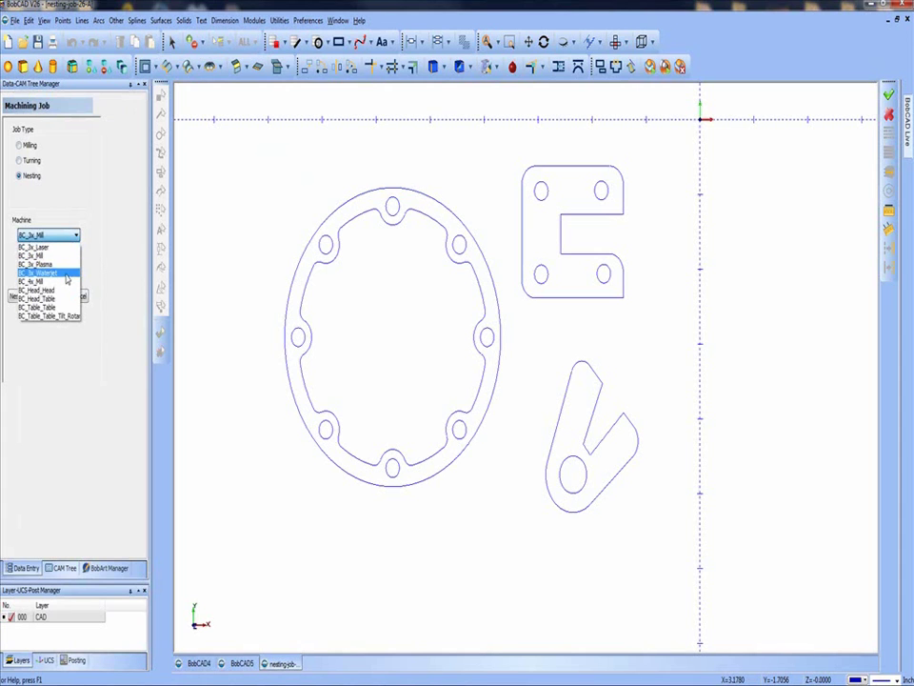
pyautogui.click(67, 273)
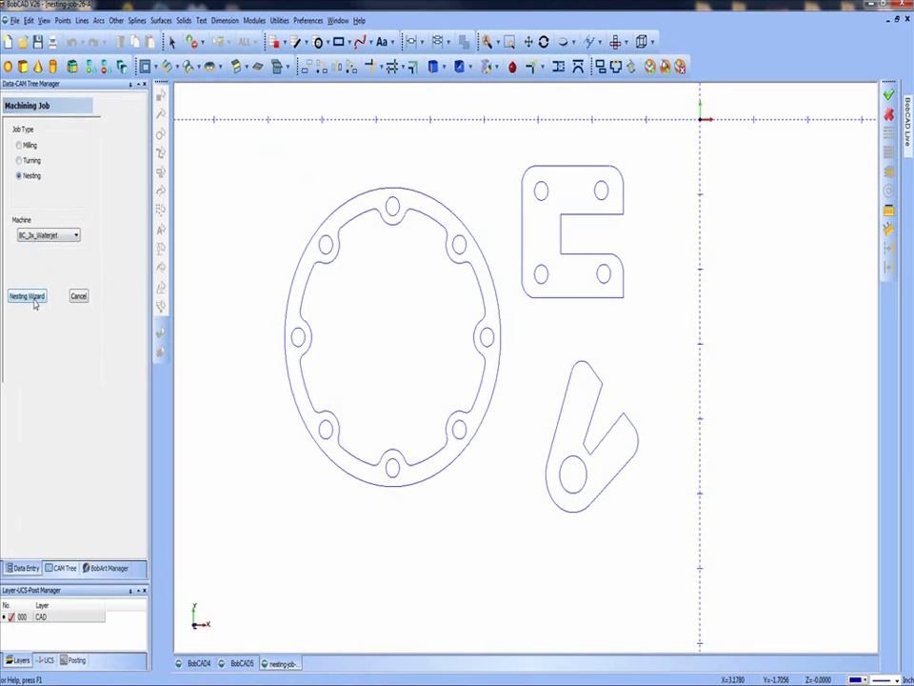
pyautogui.click(33, 302)
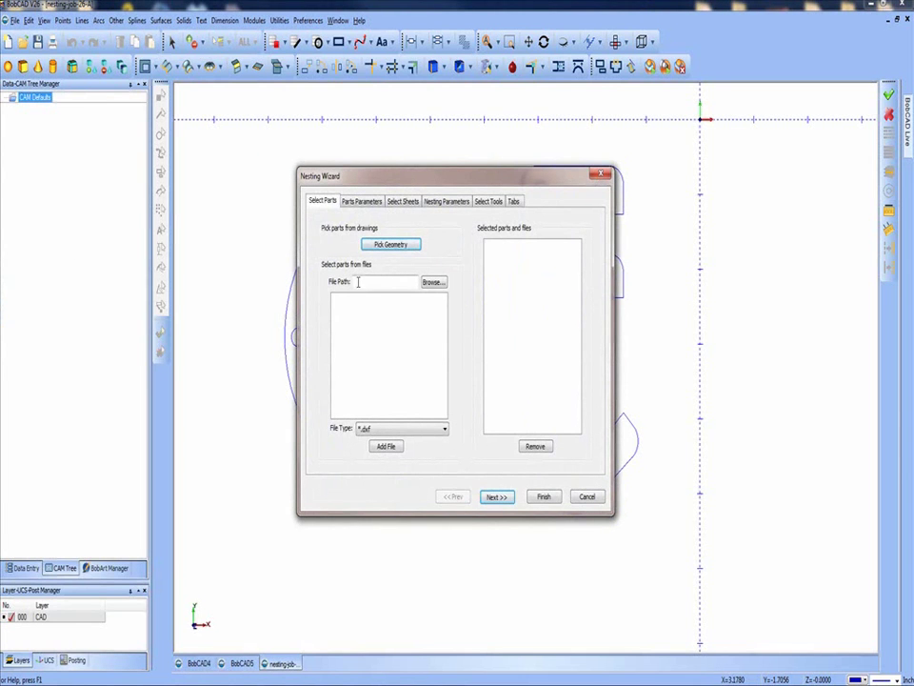
# - Window-select all three drawn outlines as nesting geometry, listed as Parts 1–3
pyautogui.click(399, 247)
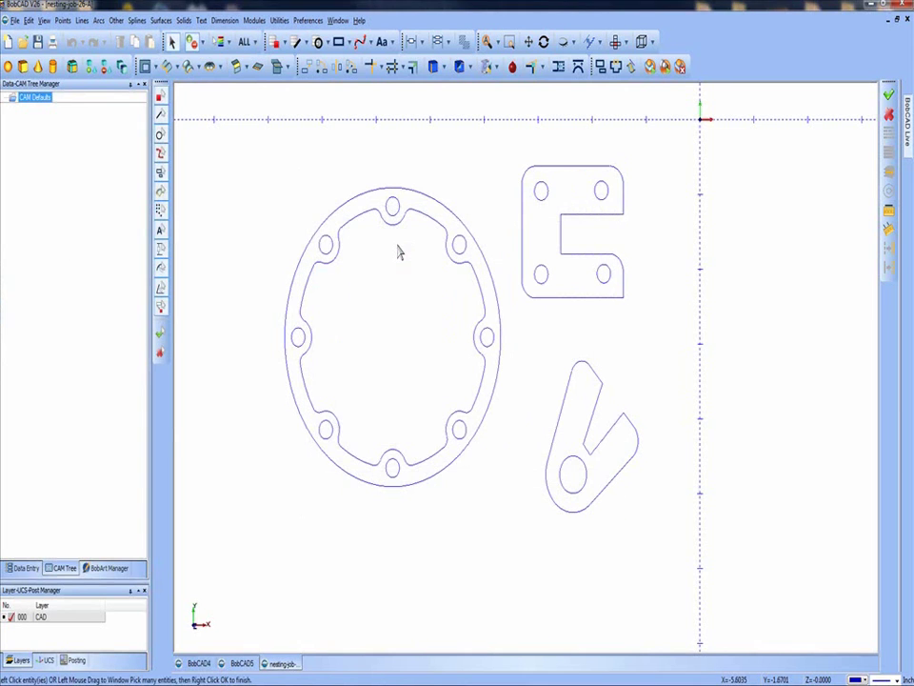
pyautogui.moveTo(265, 120); pyautogui.dragTo(696, 589)
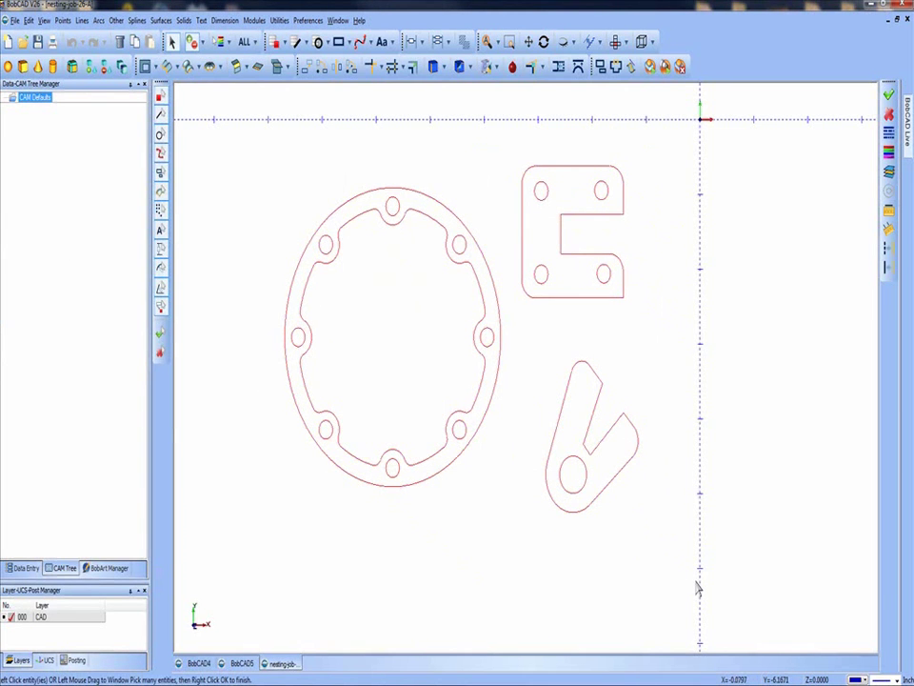
pyautogui.rightClick(696, 588)
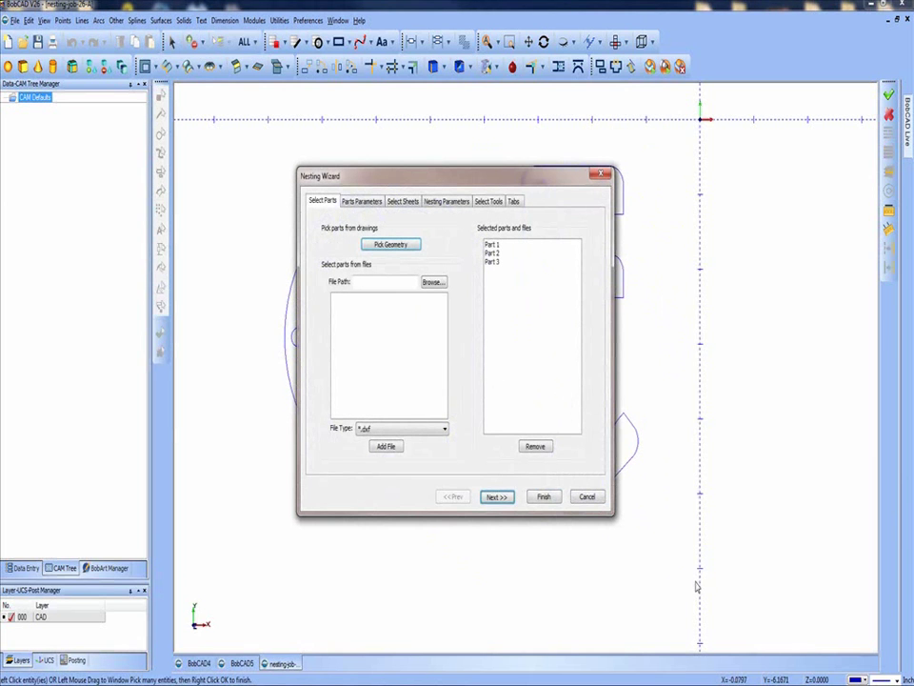
pyautogui.click(492, 244)
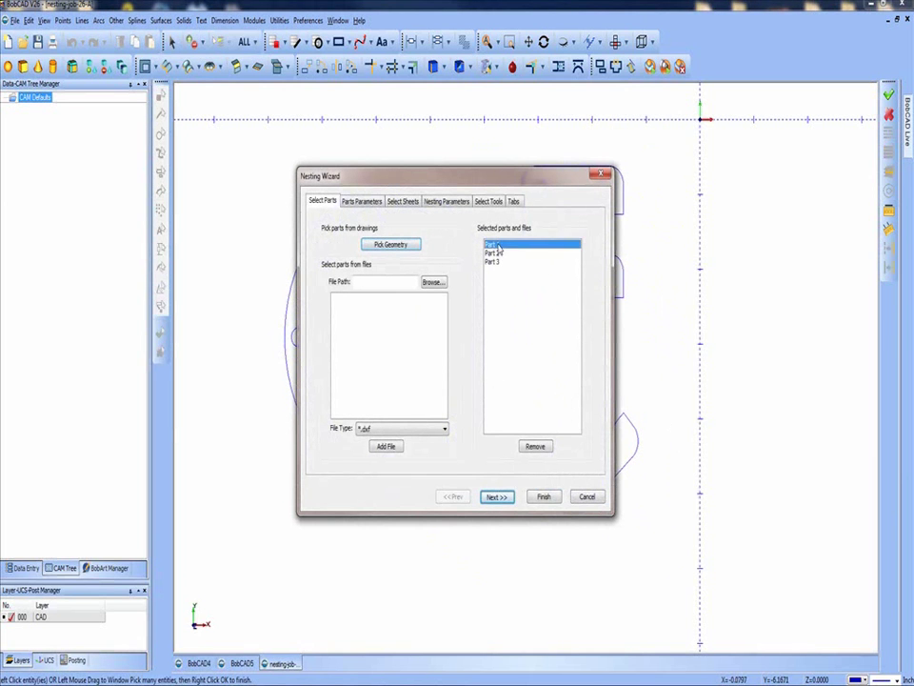
pyautogui.click(494, 253)
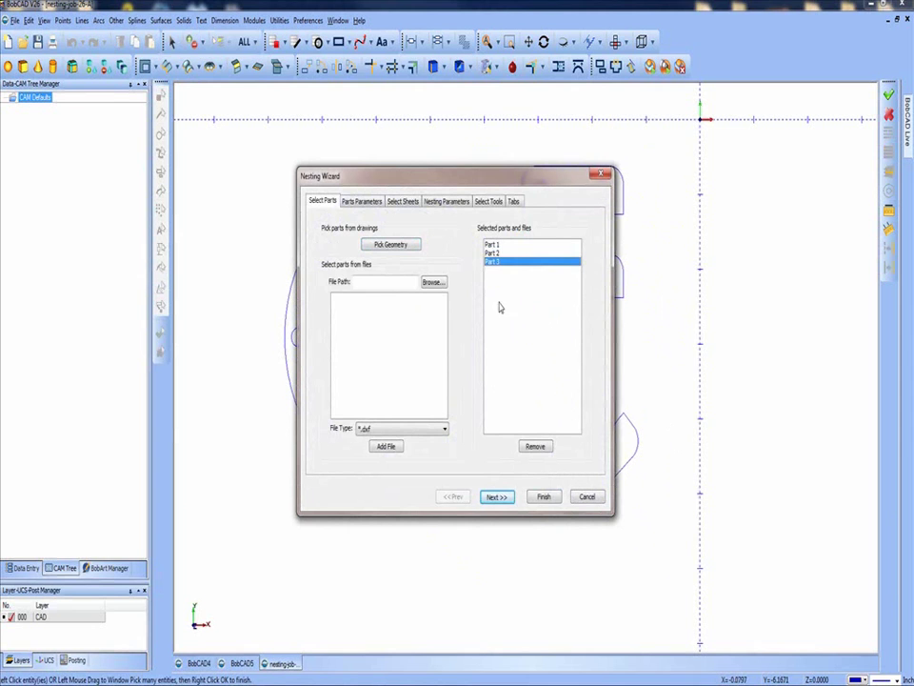
# - Keep Part1 as a primary part and set its quantity to 100
pyautogui.click(496, 497)
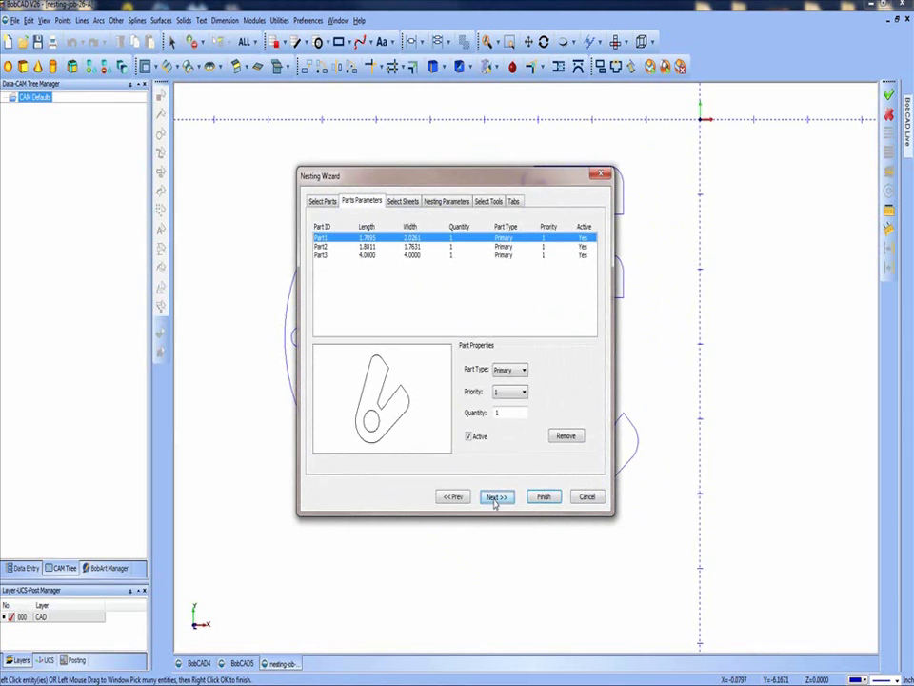
pyautogui.click(419, 246)
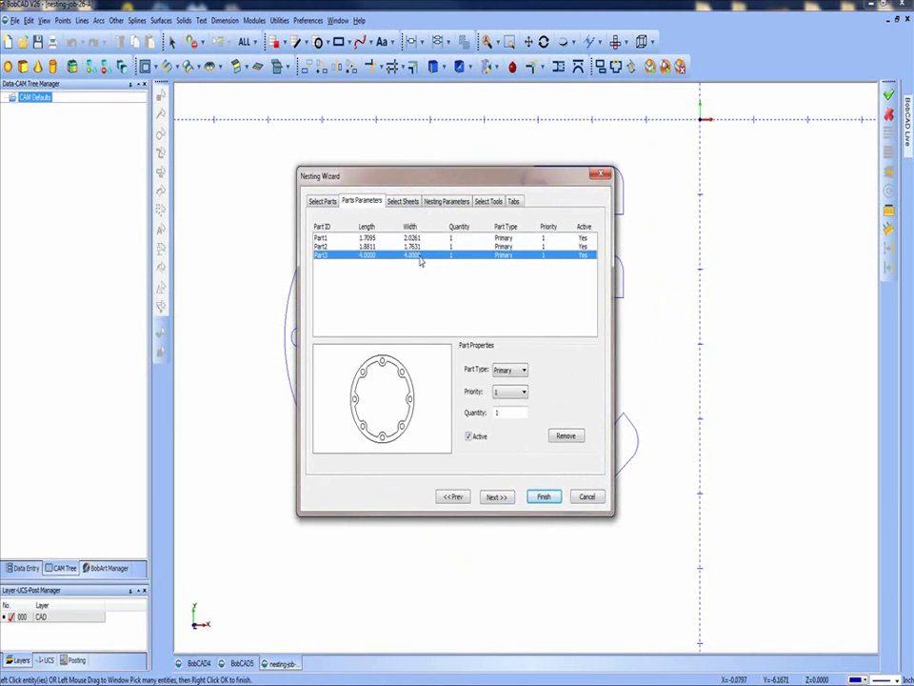
pyautogui.click(416, 246)
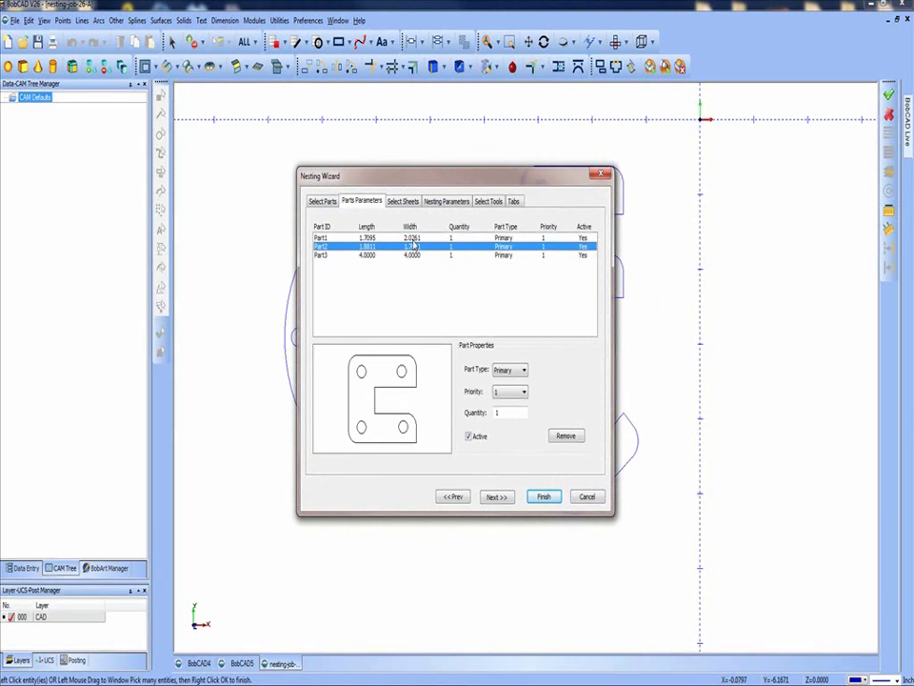
pyautogui.click(415, 238)
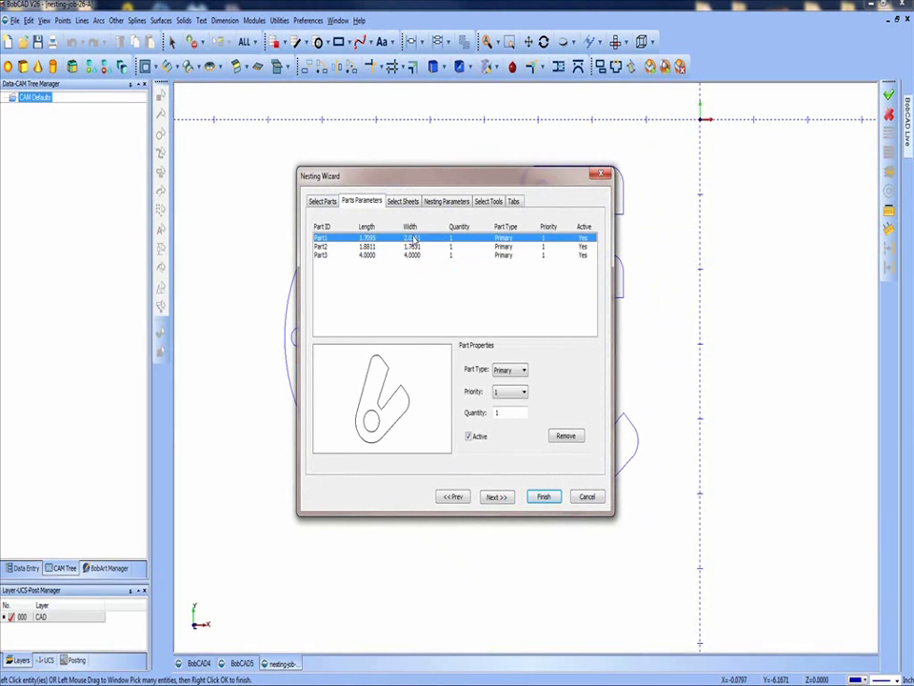
pyautogui.click(522, 370)
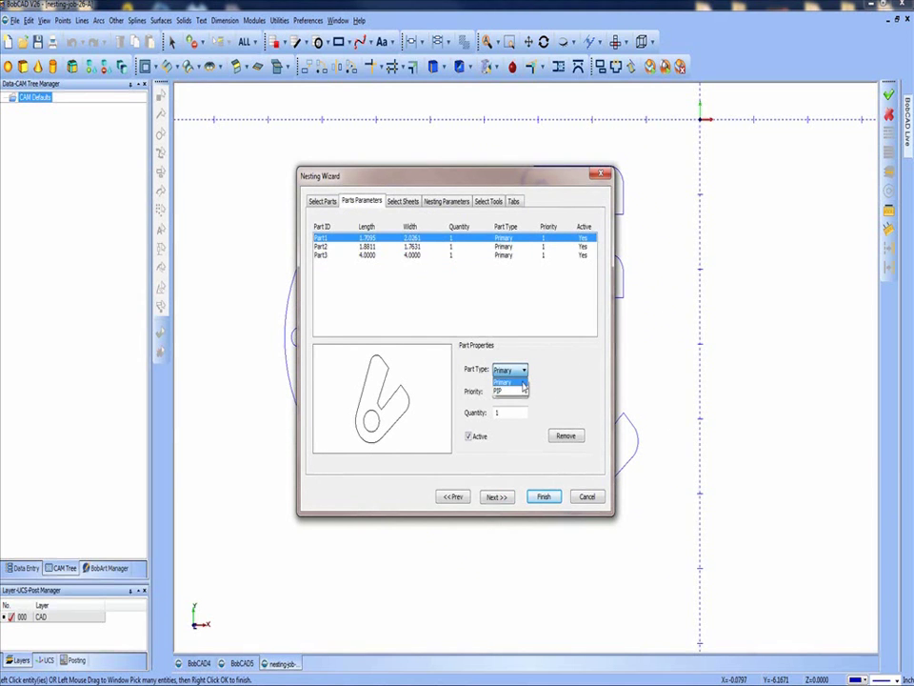
pyautogui.click(524, 383)
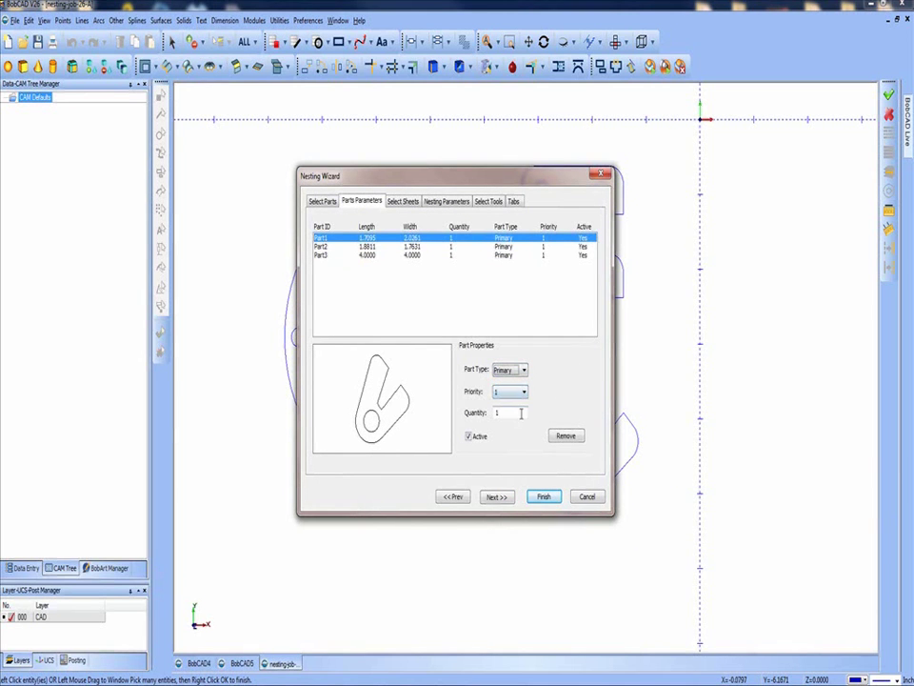
pyautogui.click(521, 414)
pyautogui.write('00')
# - Make Part2 a PIP part with priority 1, and set Part2 and Part3 quantities to 100
pyautogui.click(373, 248)
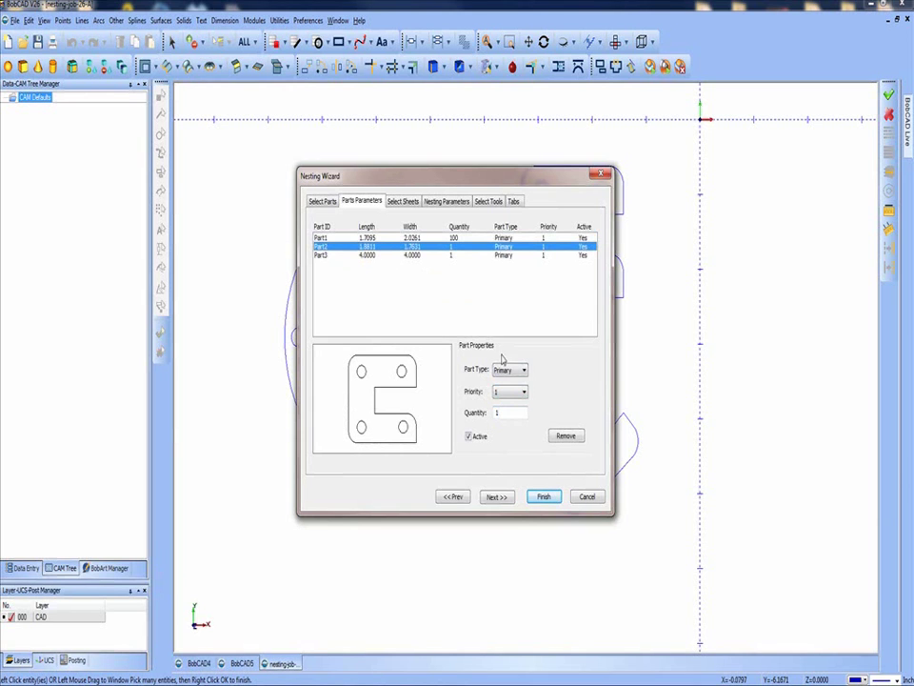
pyautogui.click(523, 371)
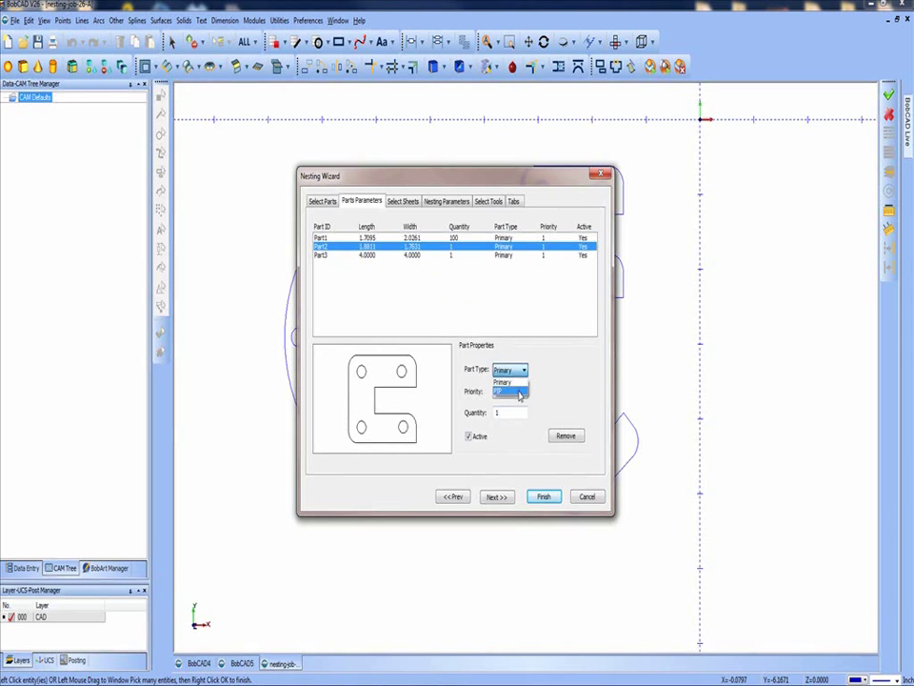
pyautogui.click(520, 392)
pyautogui.click(523, 394)
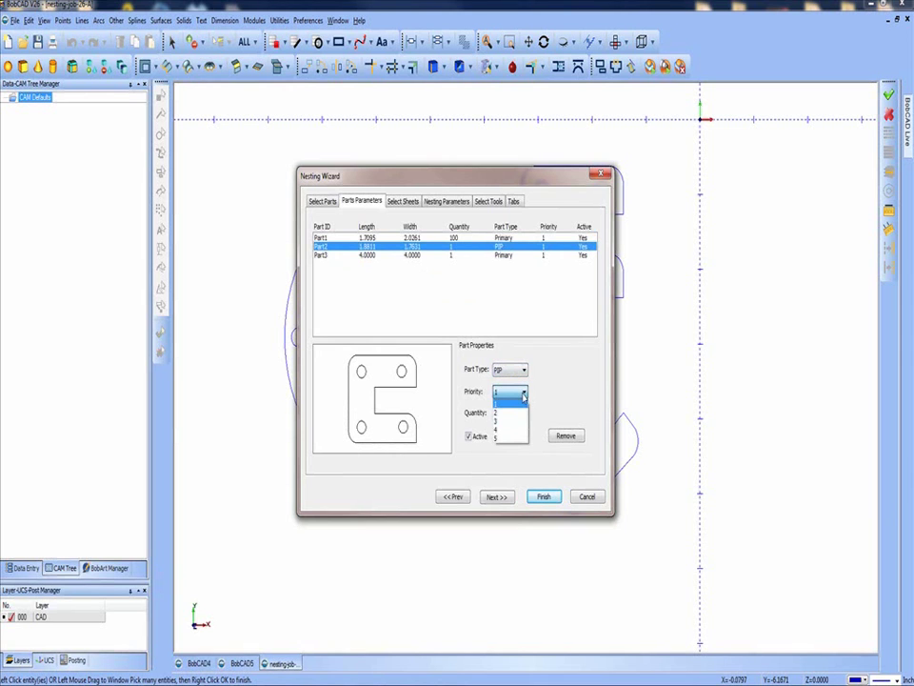
pyautogui.click(514, 404)
pyautogui.moveTo(506, 413); pyautogui.dragTo(486, 412)
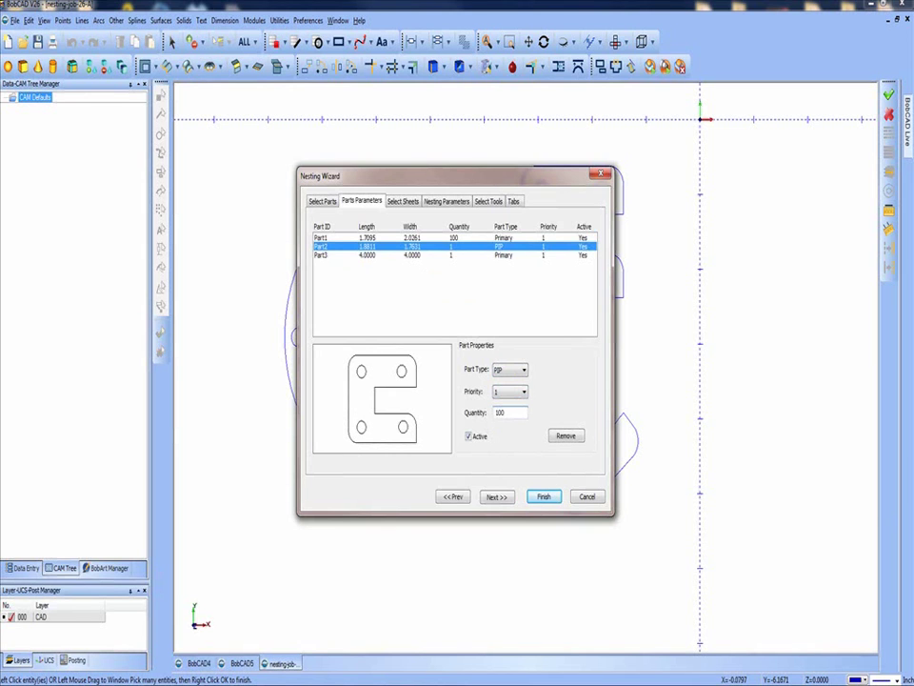
pyautogui.click(413, 256)
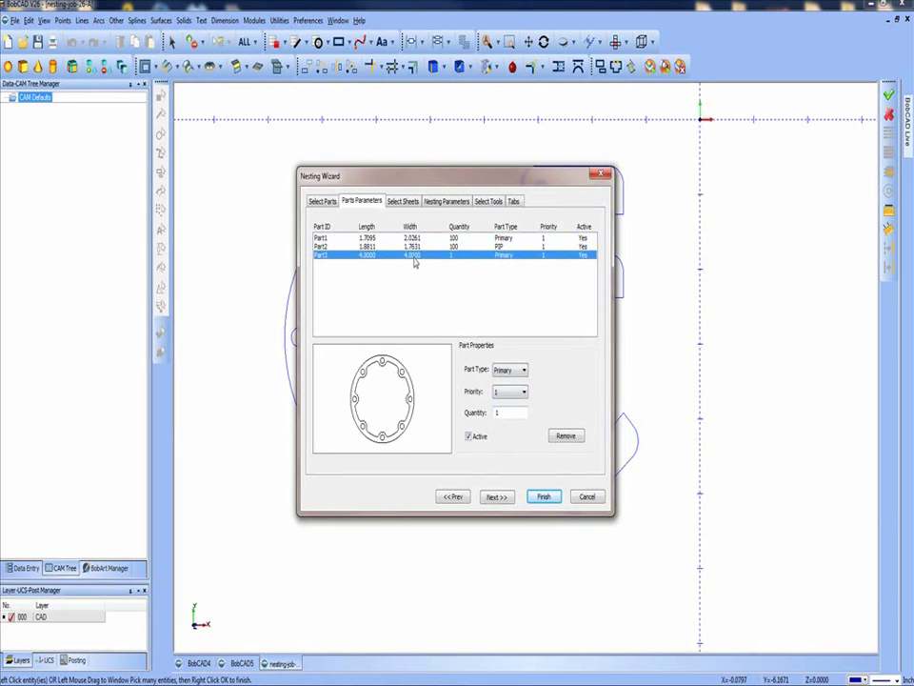
pyautogui.moveTo(520, 412); pyautogui.dragTo(475, 423)
# - Review the 96×48×1 stock sheet settings, editing the sheet height value
pyautogui.click(497, 497)
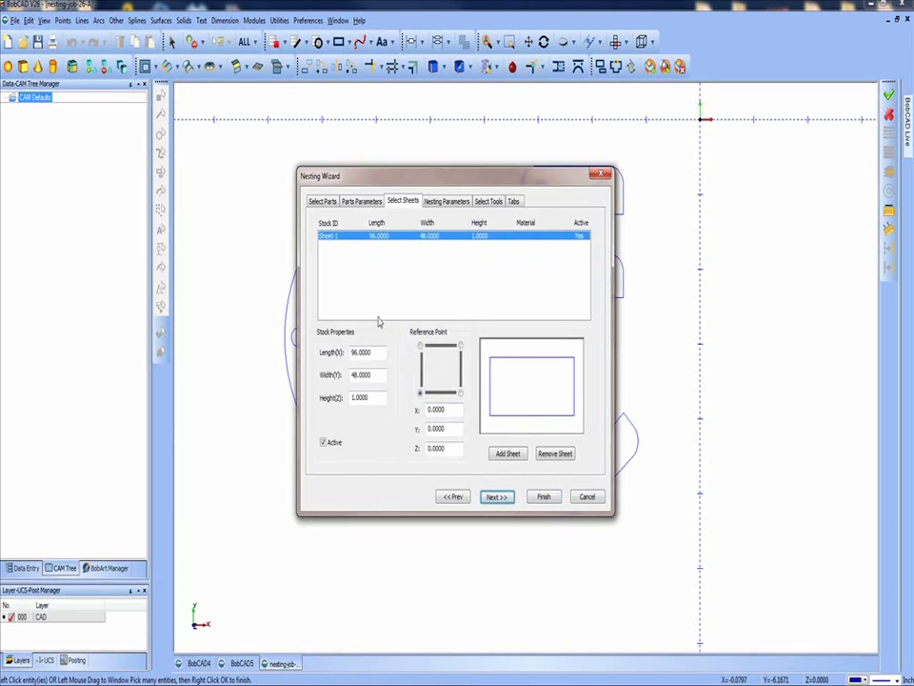
pyautogui.click(374, 397)
pyautogui.click(496, 499)
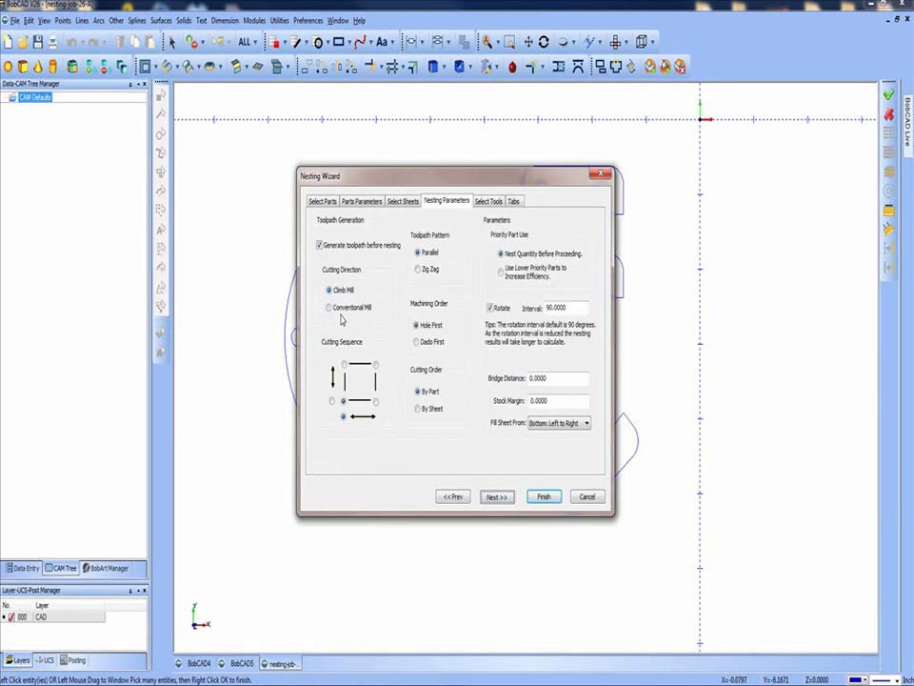
# - Use a bottom-left cutting sequence, bridge distance 0.125, stock margin 0.25, and left bottom-to-top fill
pyautogui.click(332, 402)
pyautogui.moveTo(552, 377); pyautogui.dragTo(527, 379)
pyautogui.press('BackSpace')
pyautogui.moveTo(560, 399); pyautogui.dragTo(528, 402)
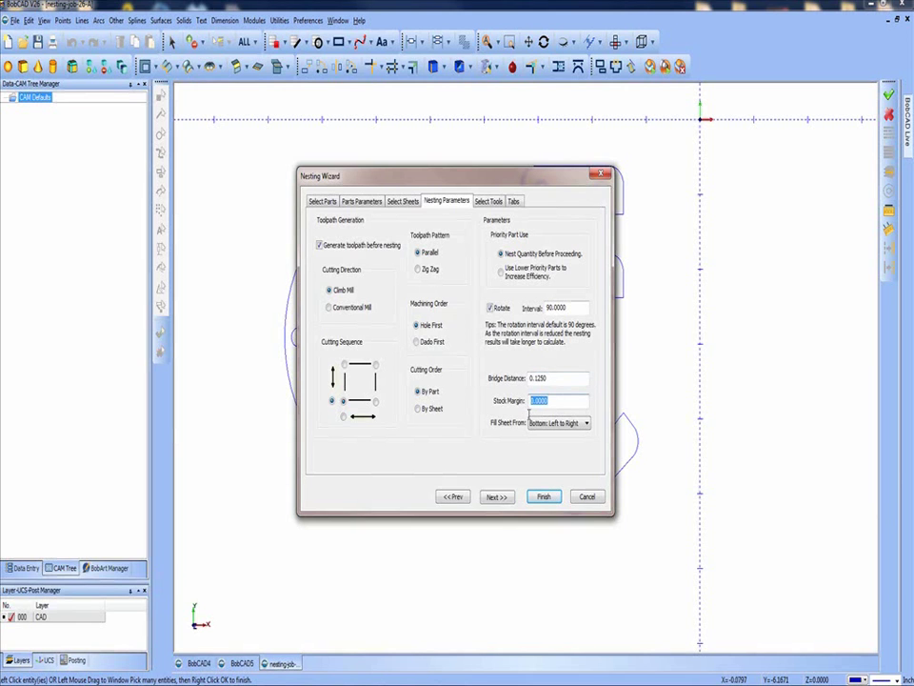
pyautogui.press('BackSpace')
pyautogui.click(586, 423)
pyautogui.click(578, 444)
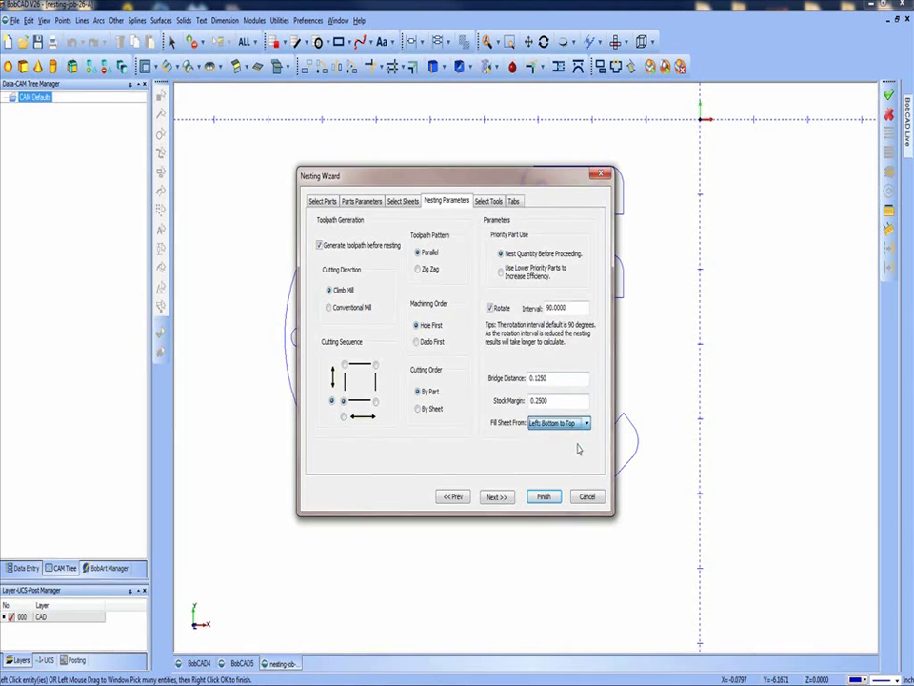
pyautogui.click(432, 343)
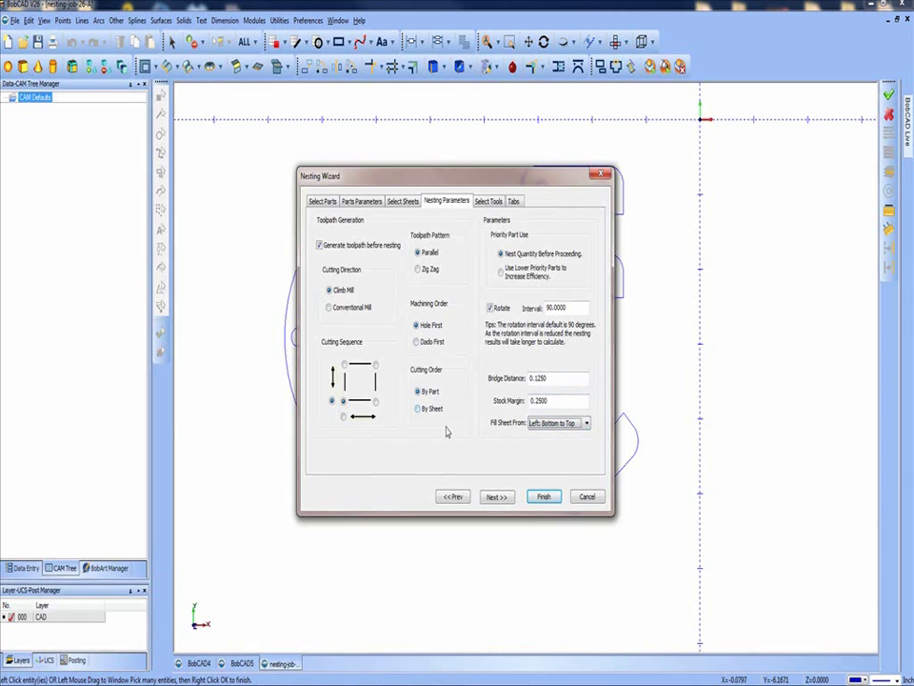
pyautogui.click(497, 497)
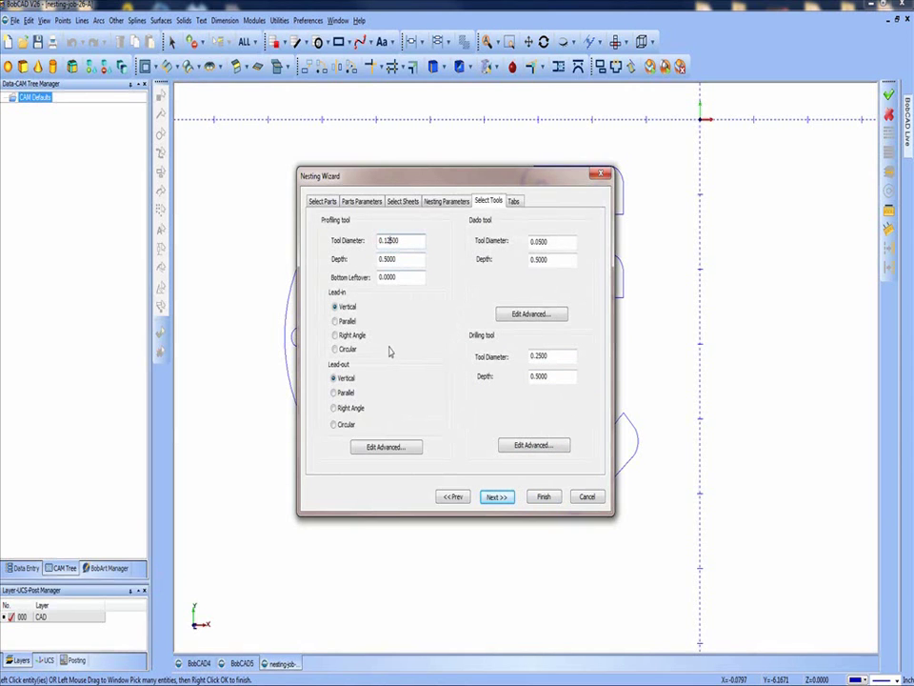
# - Reach the Tabs page and preview Part 2, Part 3, then Part 1
pyautogui.click(496, 498)
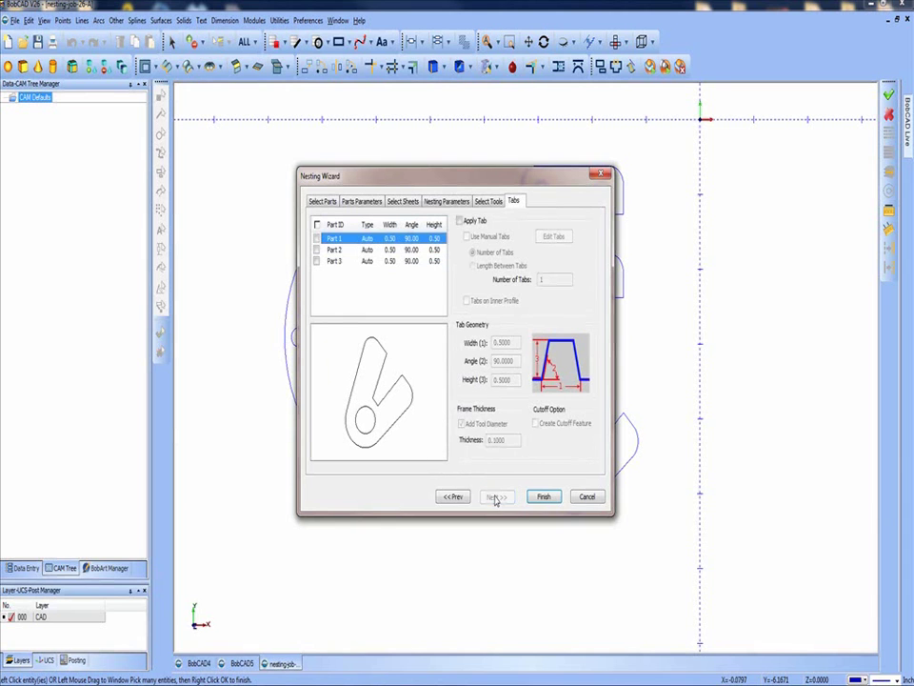
pyautogui.click(338, 250)
pyautogui.click(335, 261)
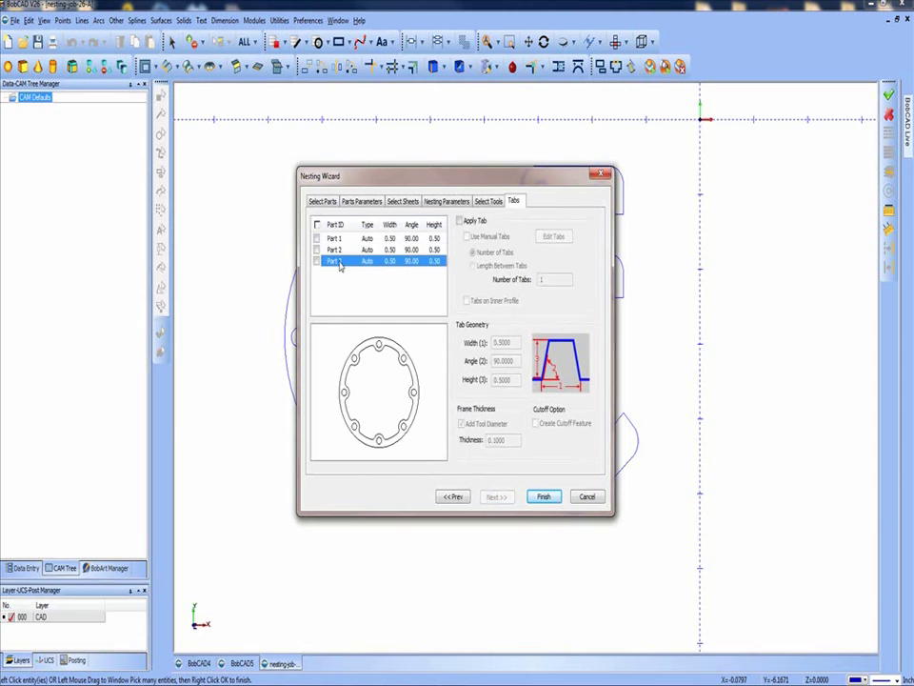
pyautogui.click(340, 239)
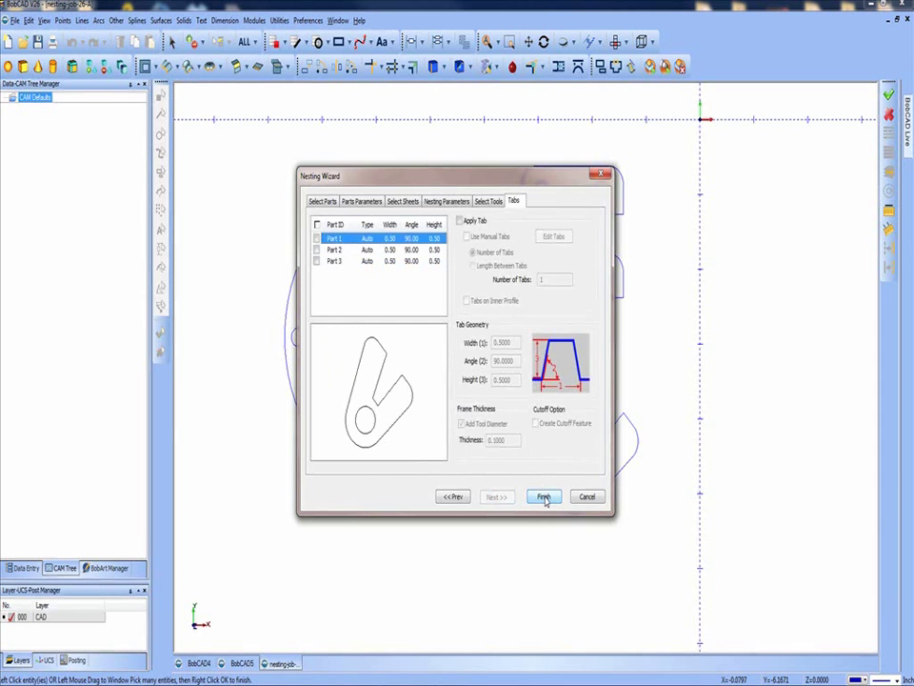
# - Finish the nesting wizard and run Compute All Toolpath on the Nesting Job
pyautogui.click(545, 500)
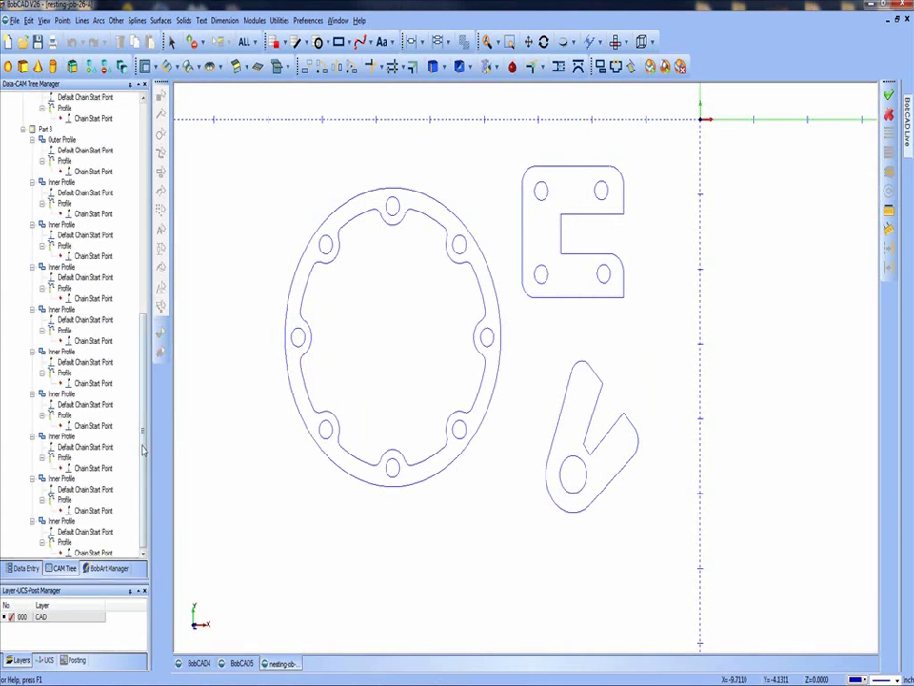
pyautogui.moveTo(143, 458); pyautogui.dragTo(152, 237)
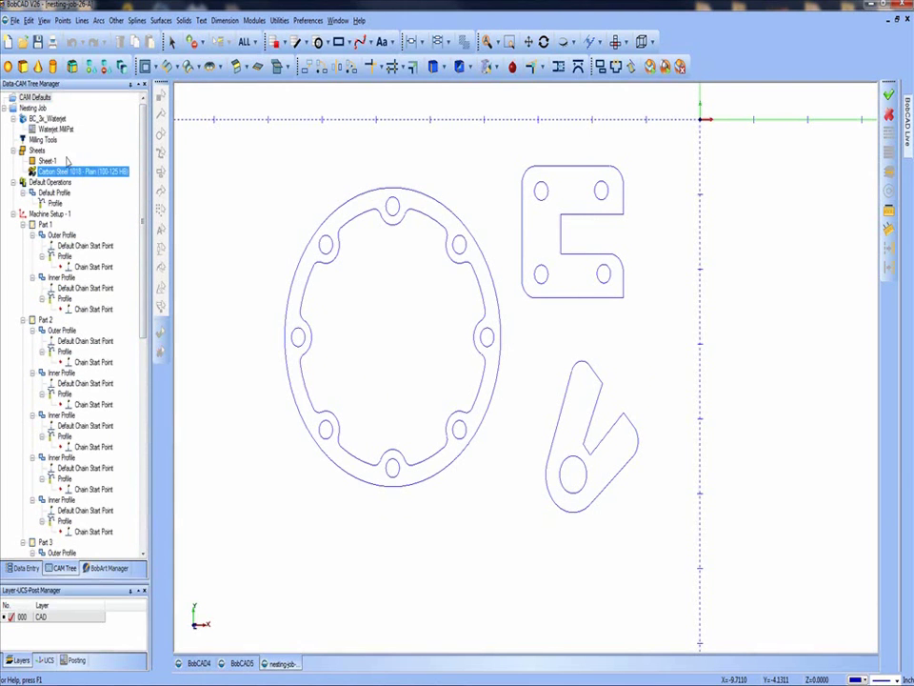
pyautogui.click(34, 109)
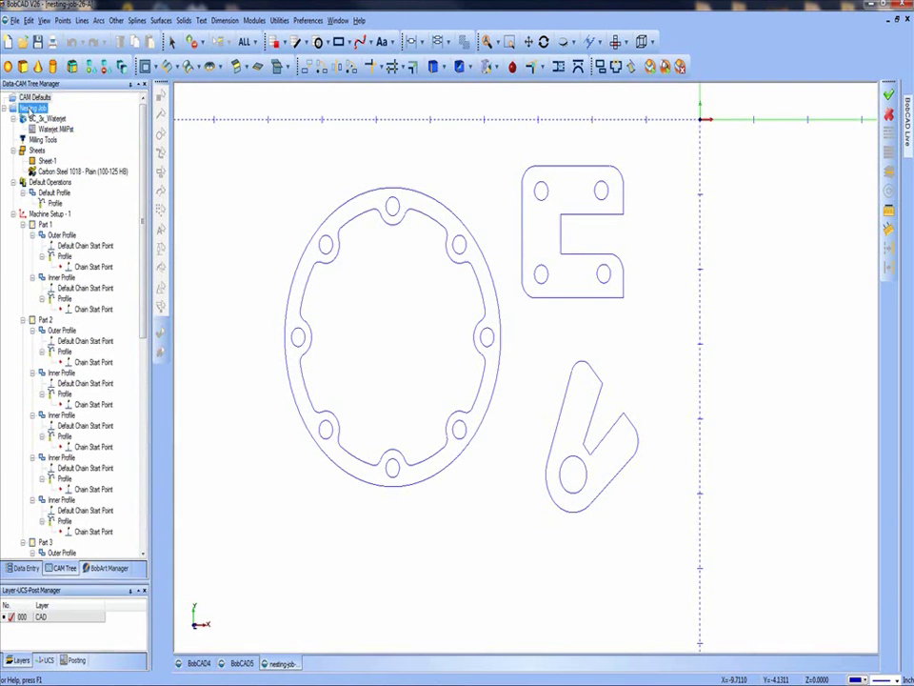
pyautogui.rightClick(31, 115)
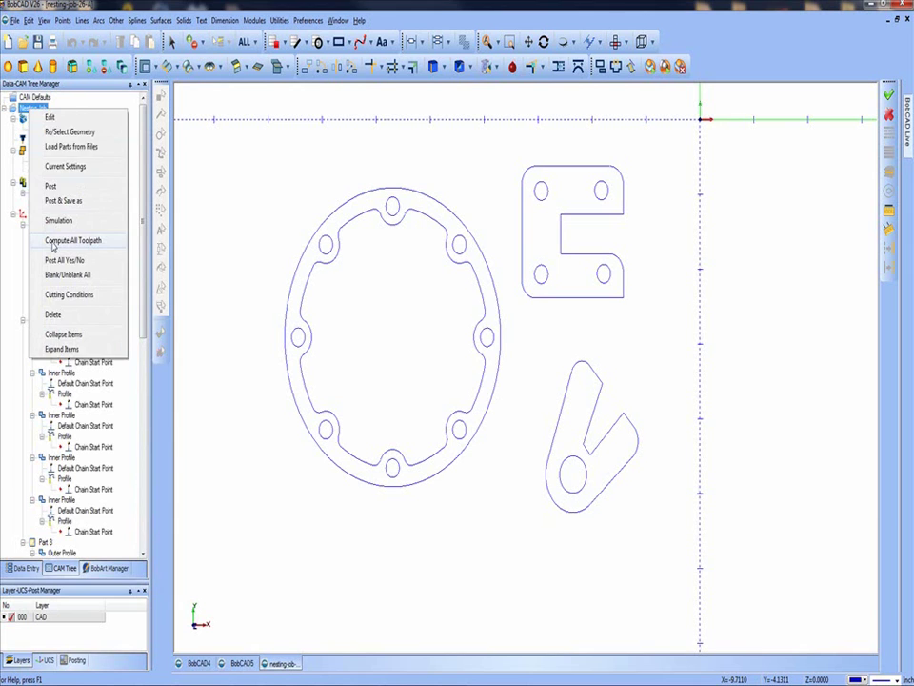
pyautogui.click(73, 240)
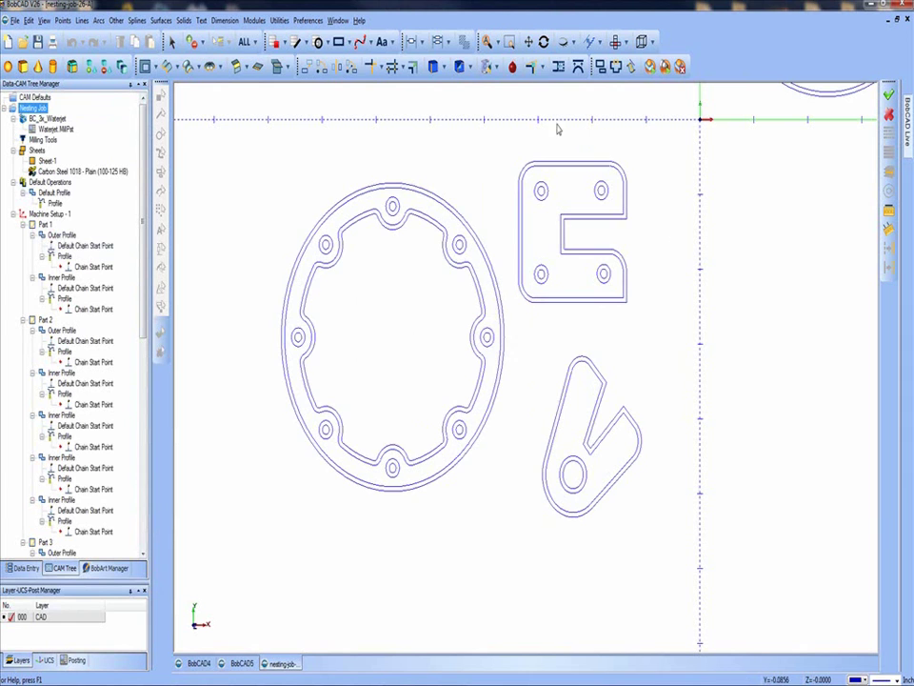
# - Pan and zoom out to frame the whole sheet of nested part copies
pyautogui.click(529, 41)
pyautogui.moveTo(775, 133)
pyautogui.mouseDown()
pyautogui.moveTo(716, 215)
pyautogui.moveTo(398, 498)
pyautogui.moveTo(307, 612)
pyautogui.mouseUp()
pyautogui.scroll(-2, 431, 429)
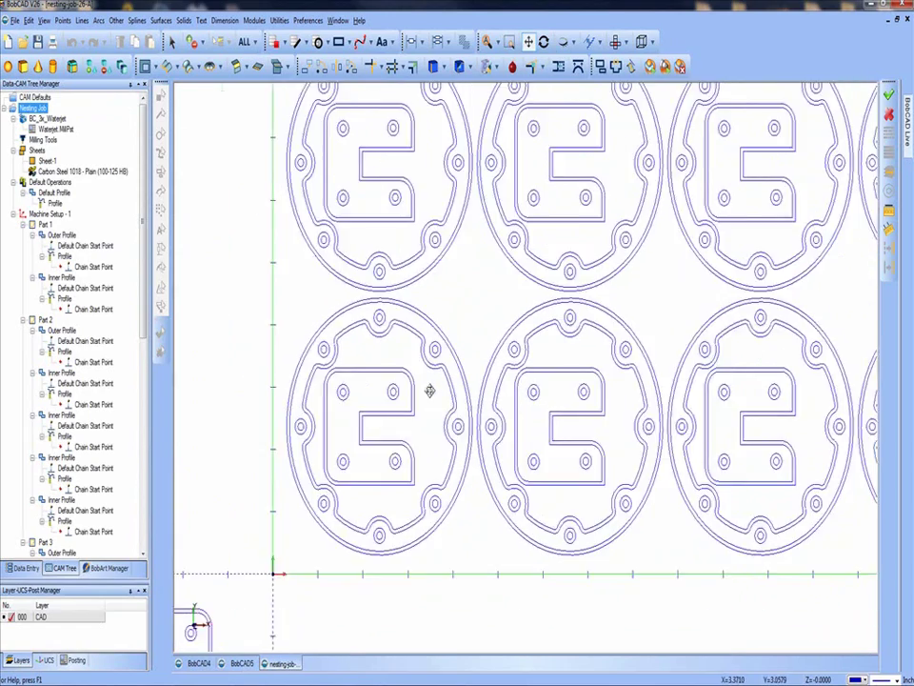
pyautogui.scroll(-2, 430, 389)
pyautogui.scroll(-1, 432, 384)
pyautogui.scroll(-2, 435, 379)
pyautogui.scroll(-2, 424, 375)
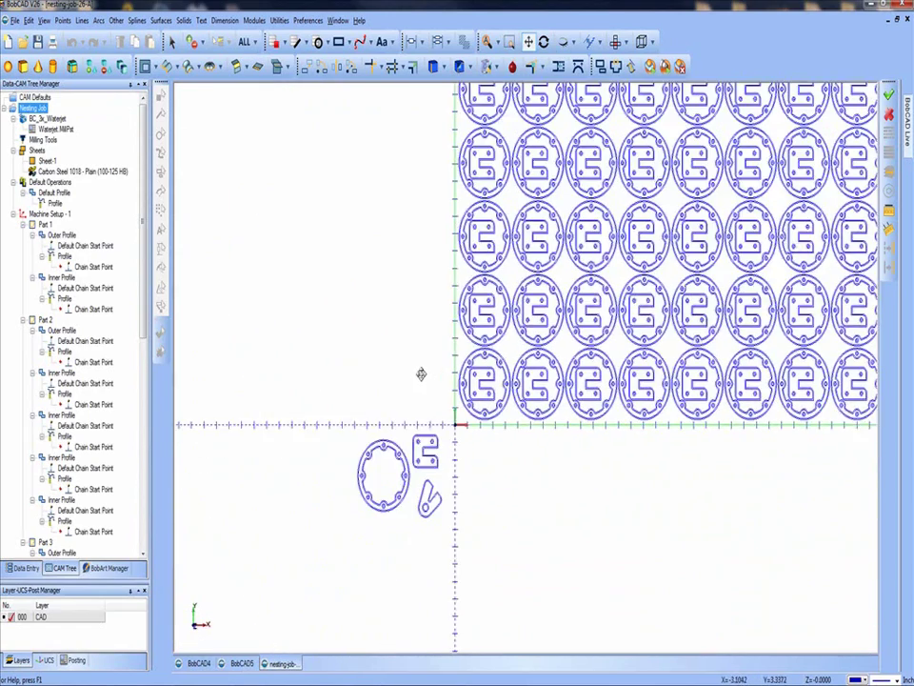
pyautogui.moveTo(704, 256)
pyautogui.mouseDown()
pyautogui.moveTo(496, 482)
pyautogui.moveTo(510, 429)
pyautogui.mouseUp()
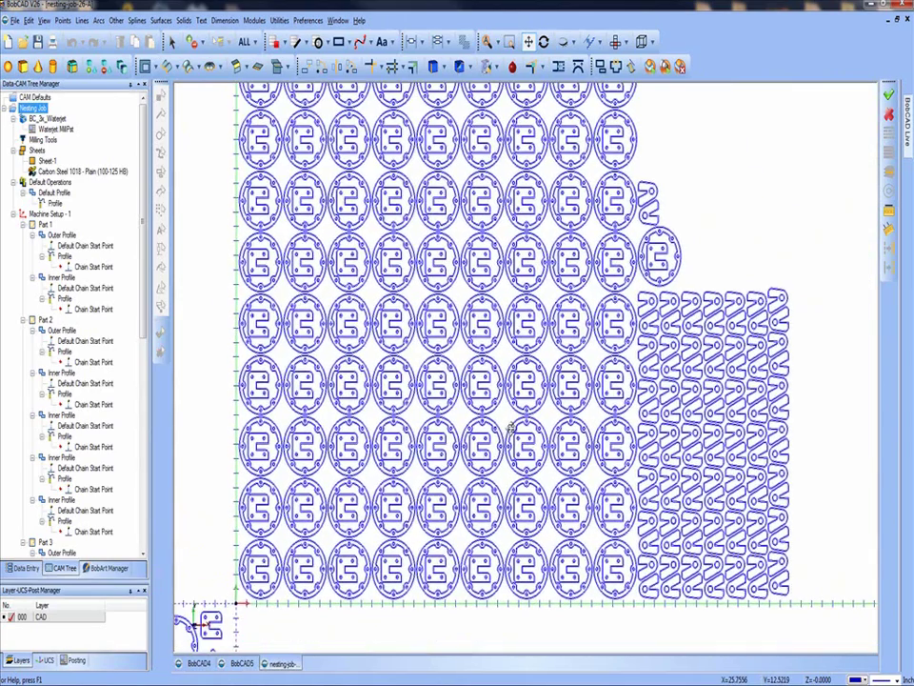
# - Fine-tune the zoom, then tilt the nested sheet into a 3D view
pyautogui.scroll(-1, 511, 427)
pyautogui.scroll(-1, 511, 426)
pyautogui.scroll(-1, 512, 428)
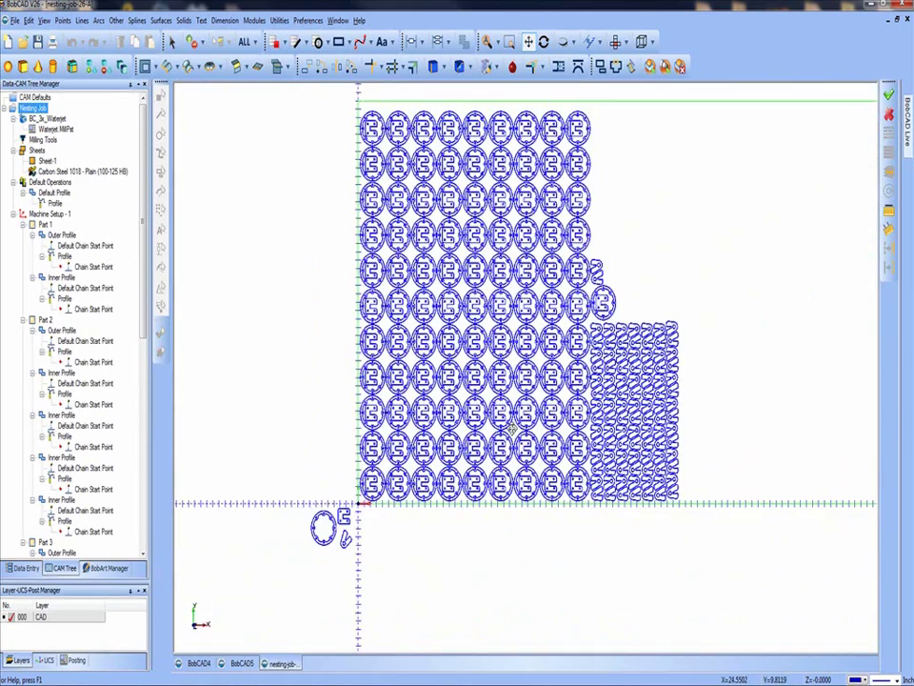
pyautogui.scroll(1, 512, 429)
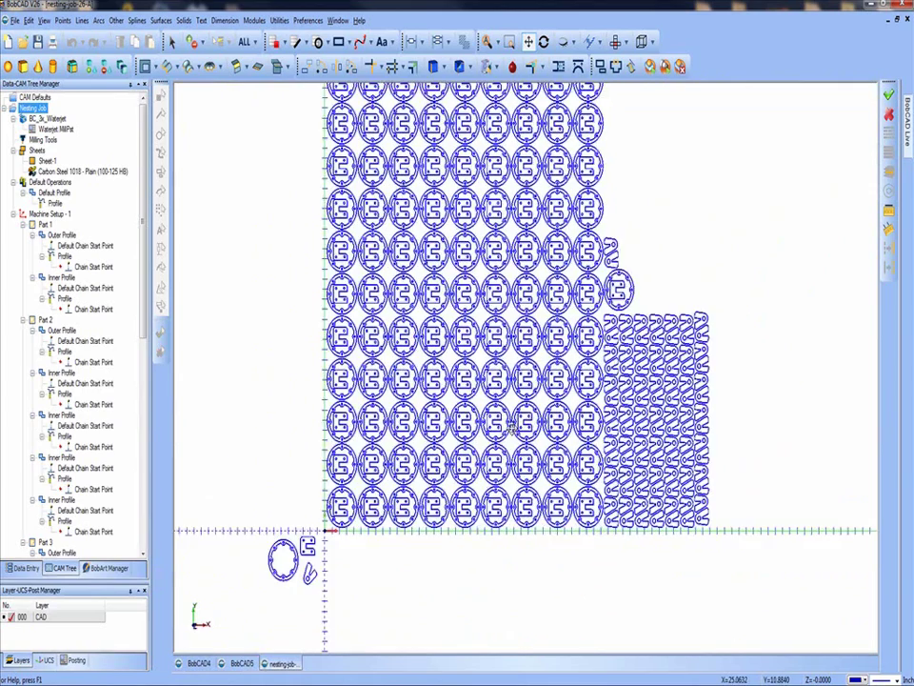
pyautogui.scroll(1, 511, 427)
pyautogui.scroll(1, 507, 427)
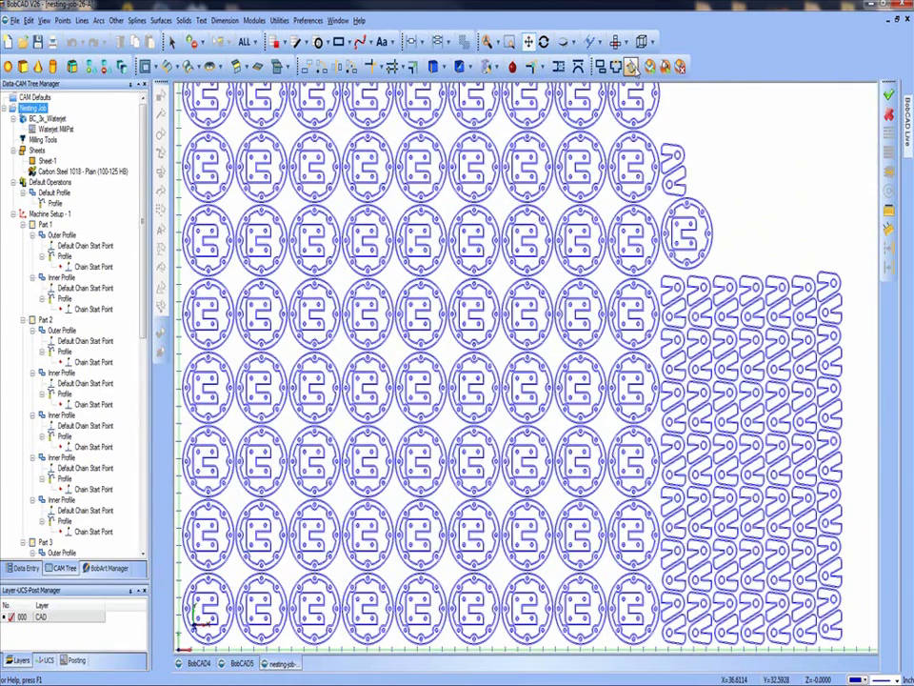
pyautogui.click(544, 41)
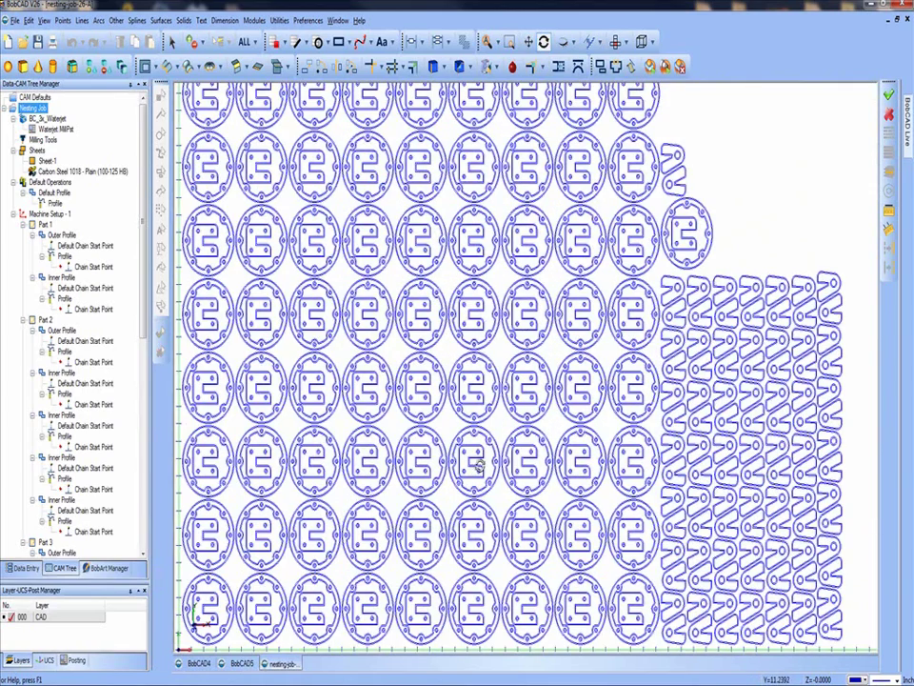
pyautogui.moveTo(477, 477)
pyautogui.mouseDown()
pyautogui.moveTo(473, 405)
pyautogui.moveTo(423, 404)
pyautogui.moveTo(443, 408)
pyautogui.moveTo(483, 476)
pyautogui.mouseUp()
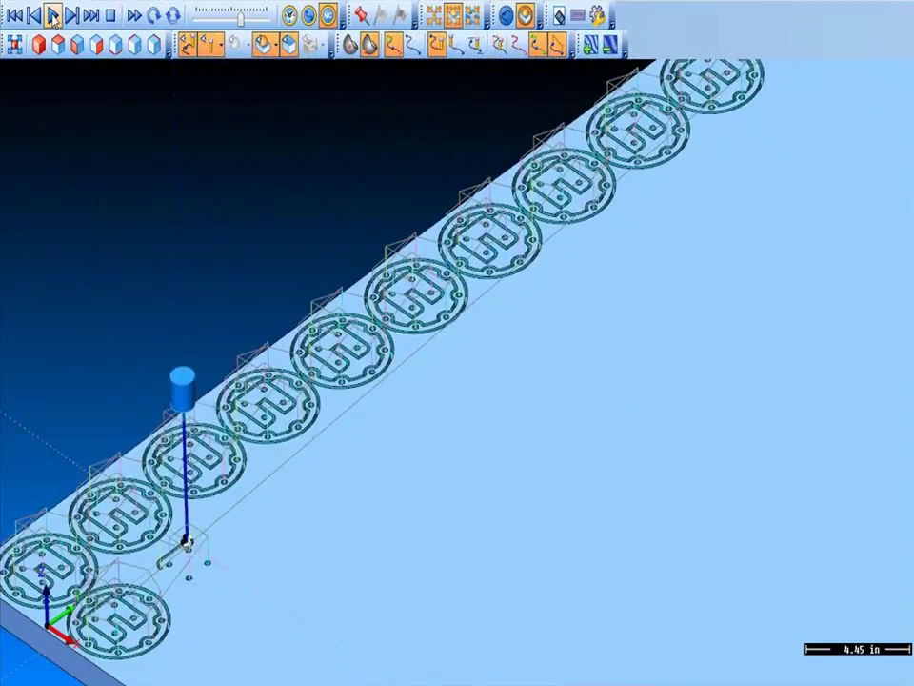
# - Play the cutting simulation and zoom in on the circular parts being cut
pyautogui.click(52, 15)
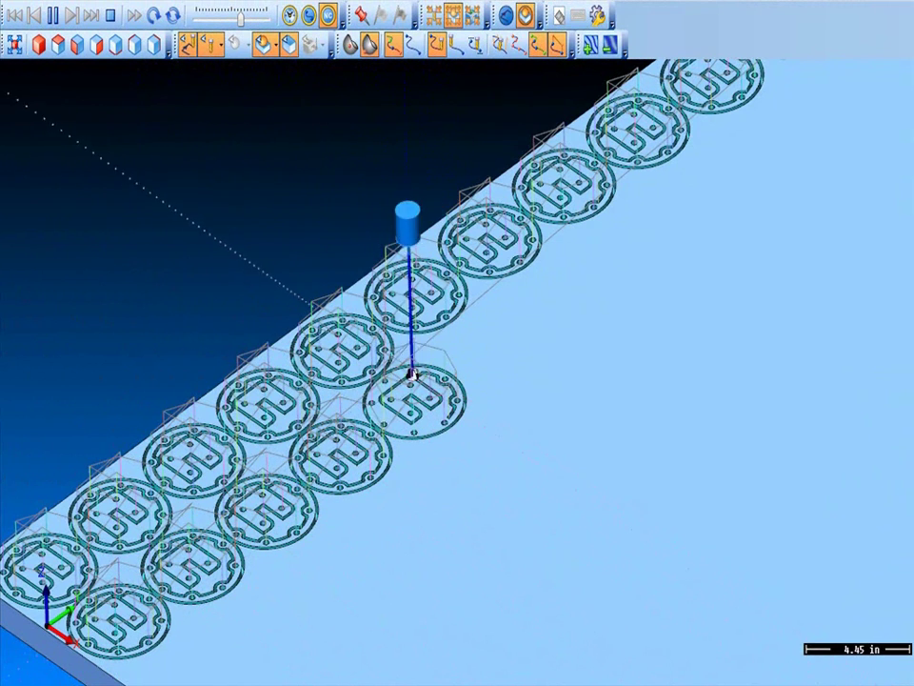
pyautogui.scroll(1, 429, 354)
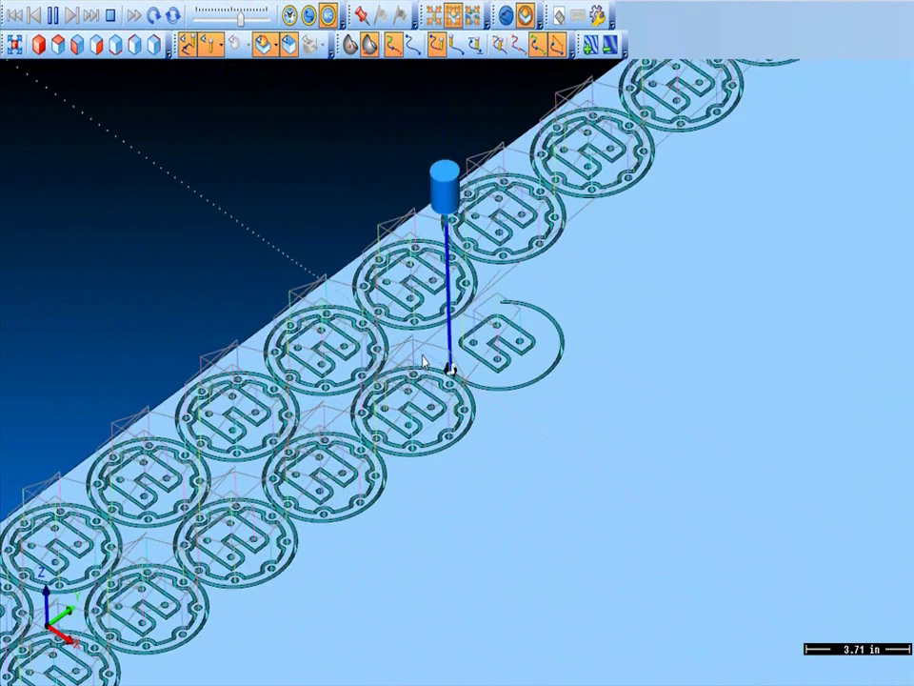
pyautogui.scroll(1, 425, 360)
pyautogui.scroll(1, 425, 361)
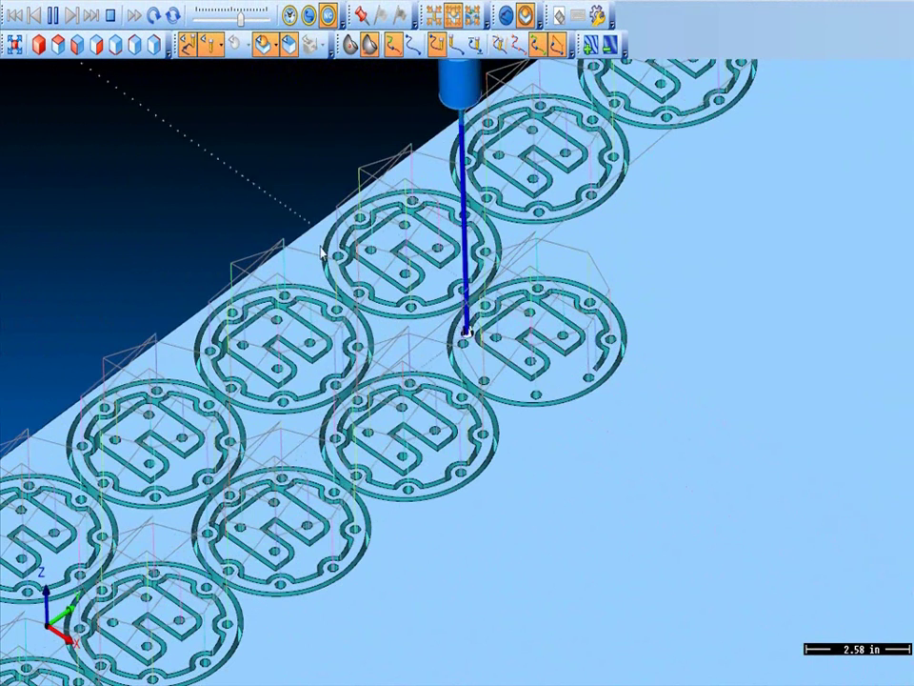